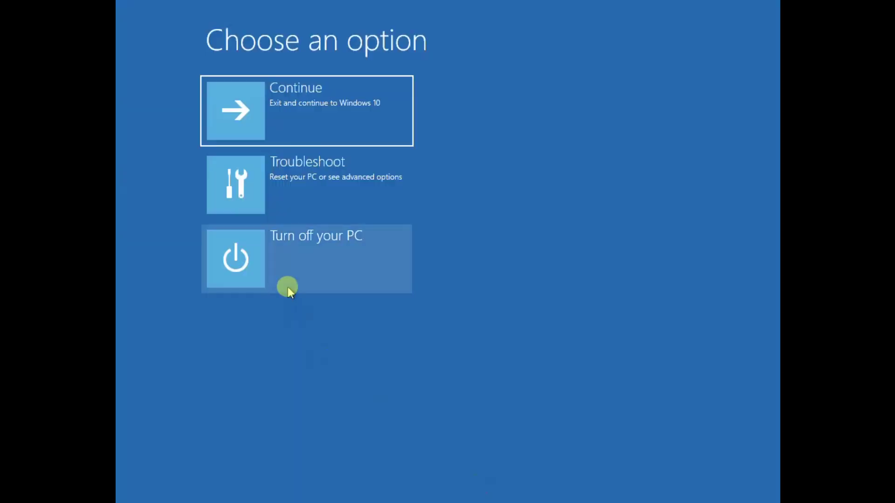
Step: Restart the PC through the advanced Startup Settings and boot Windows with Enable Safe Mode
left_click(340, 183)
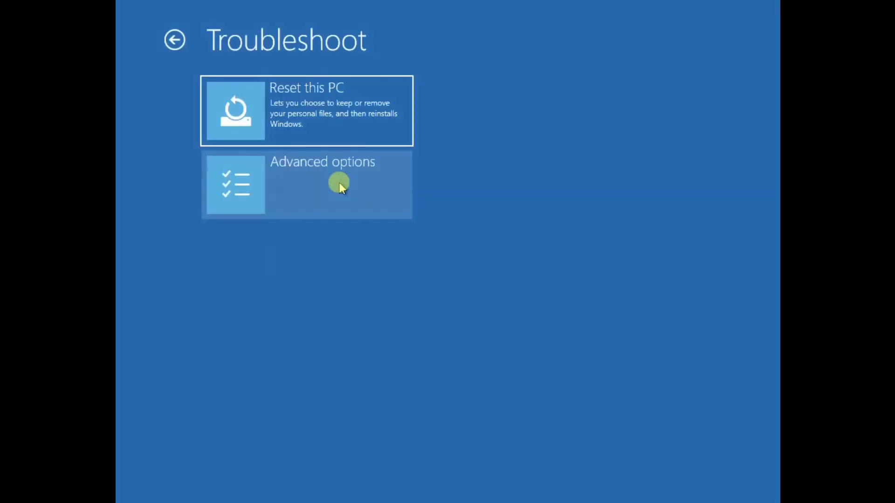
left_click(332, 196)
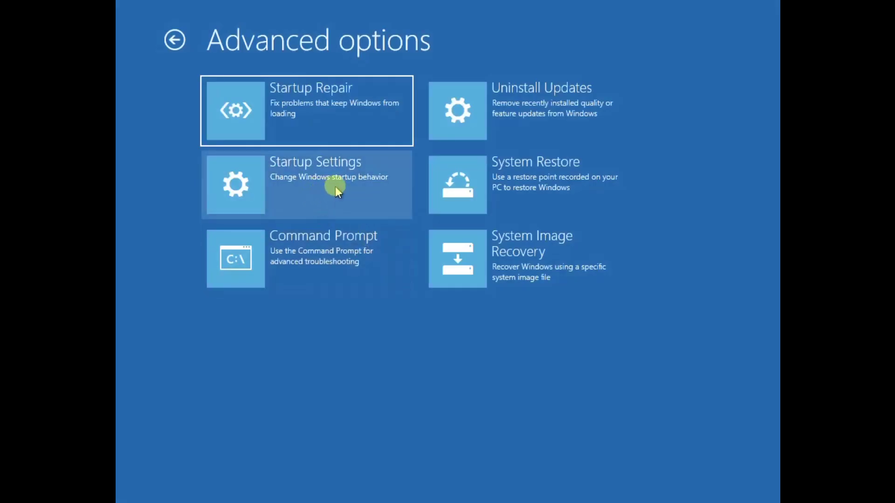
left_click(355, 186)
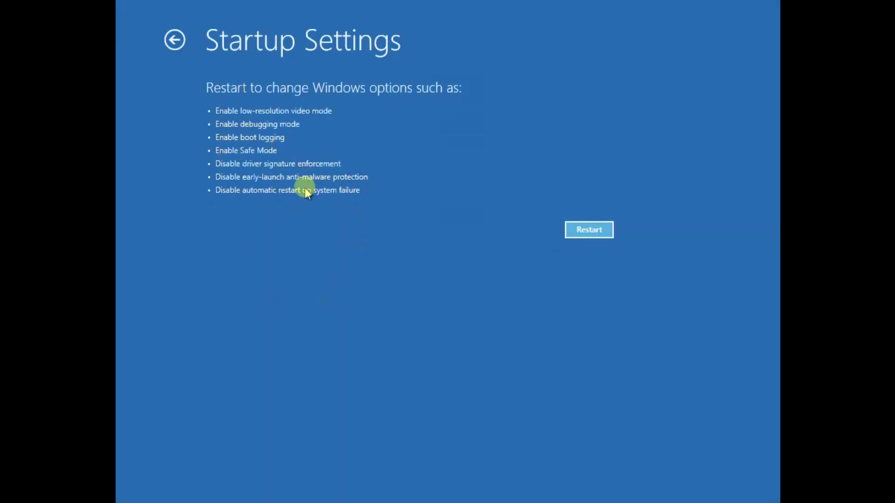
left_click(588, 231)
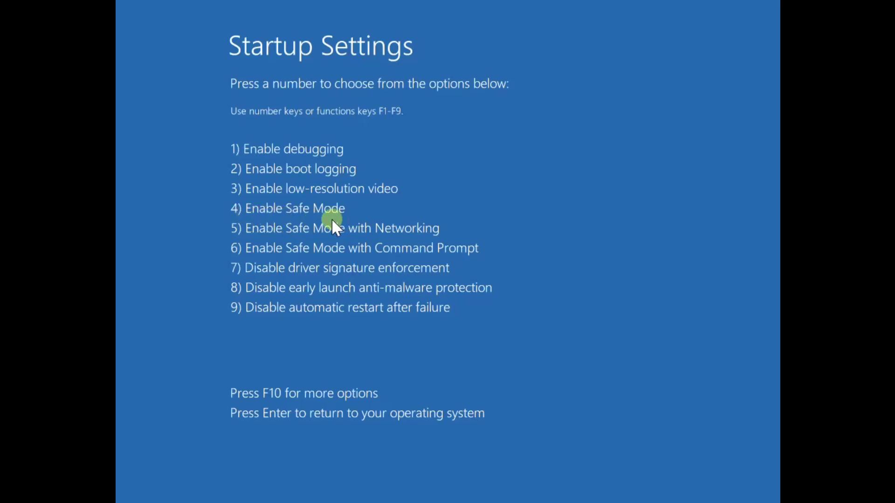
key("4")
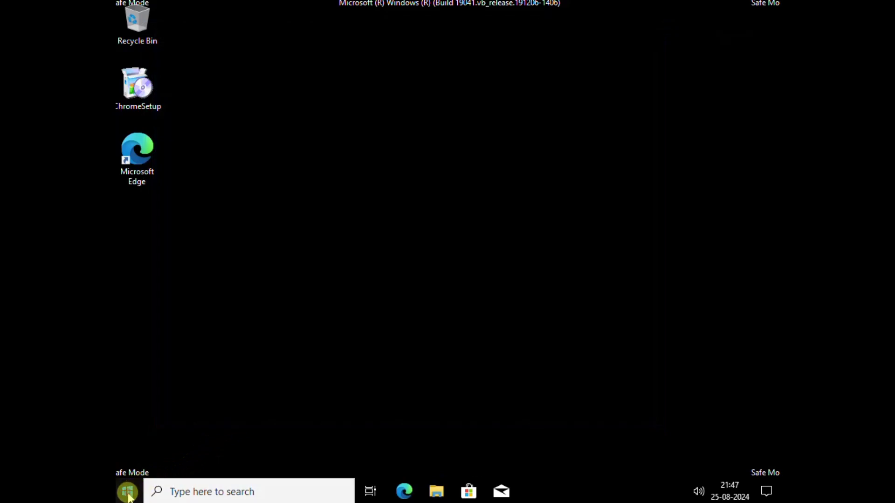
Step: Restart the PC to leave Safe Mode
left_click(129, 492)
left_click(131, 463)
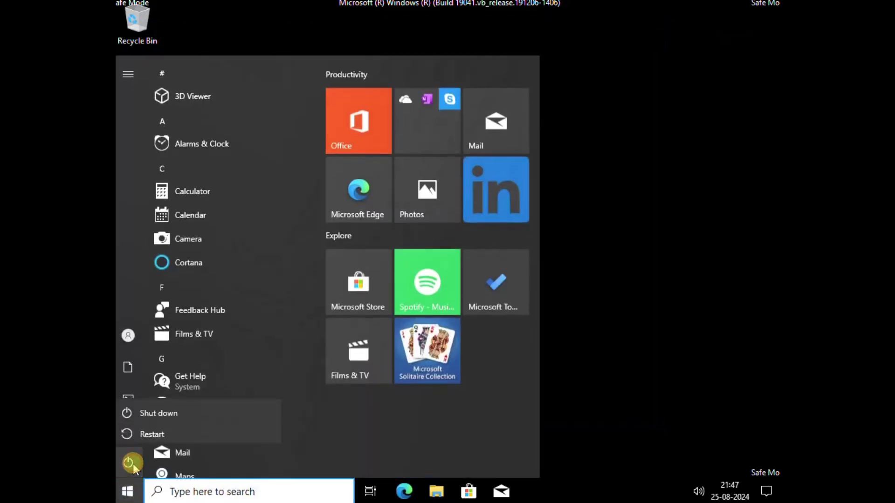
left_click(170, 435)
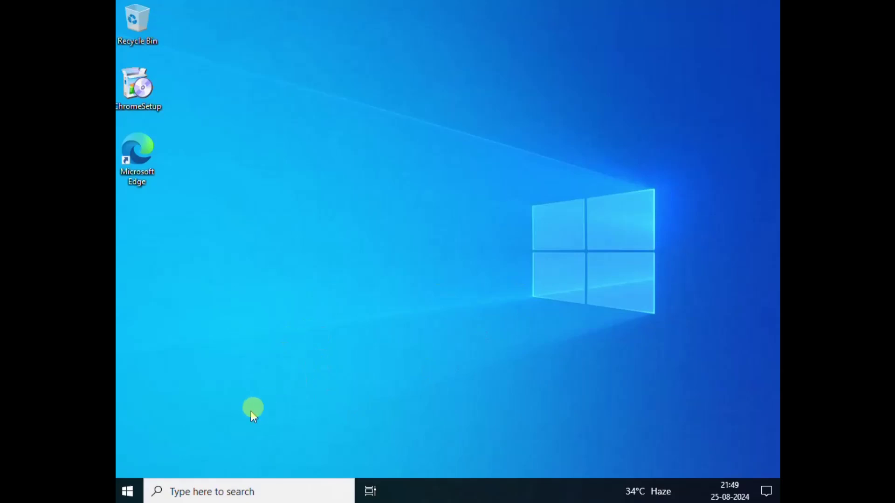
Step: Reboot into the recovery environment and open Command Prompt from the advanced troubleshooting options, leaving the account password blank
left_click(135, 489)
left_click(134, 485)
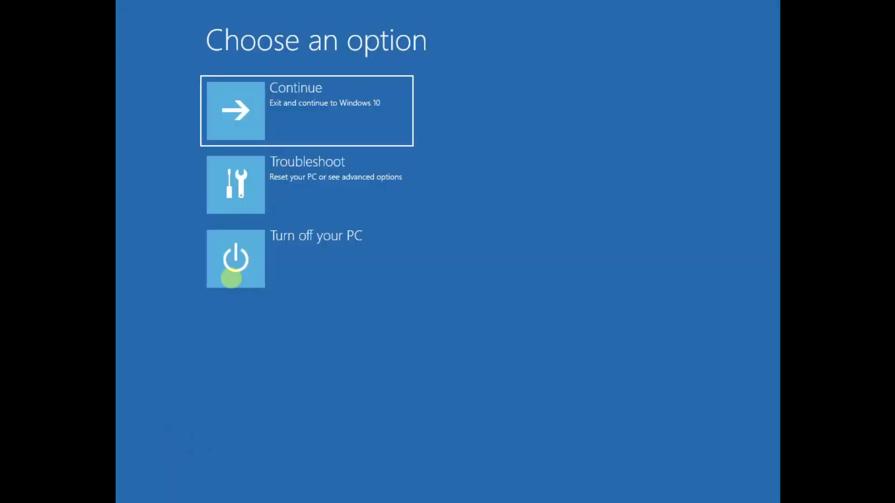
left_click(298, 179)
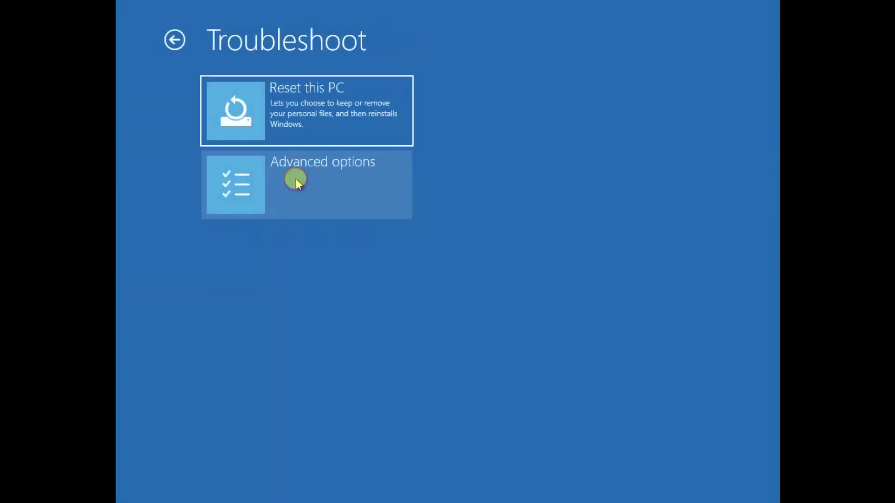
left_click(315, 183)
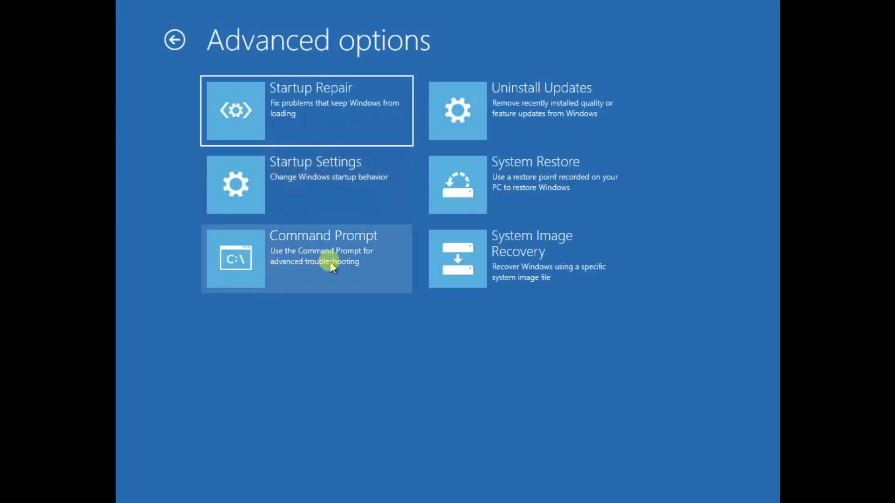
left_click(331, 262)
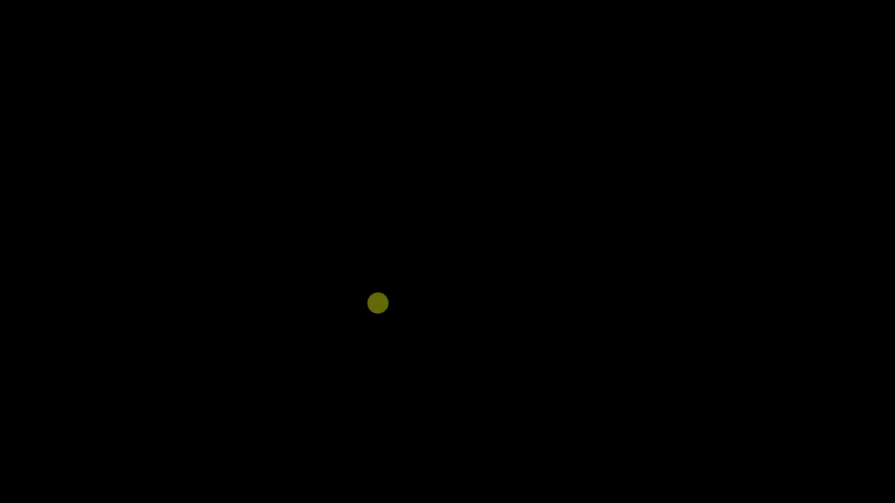
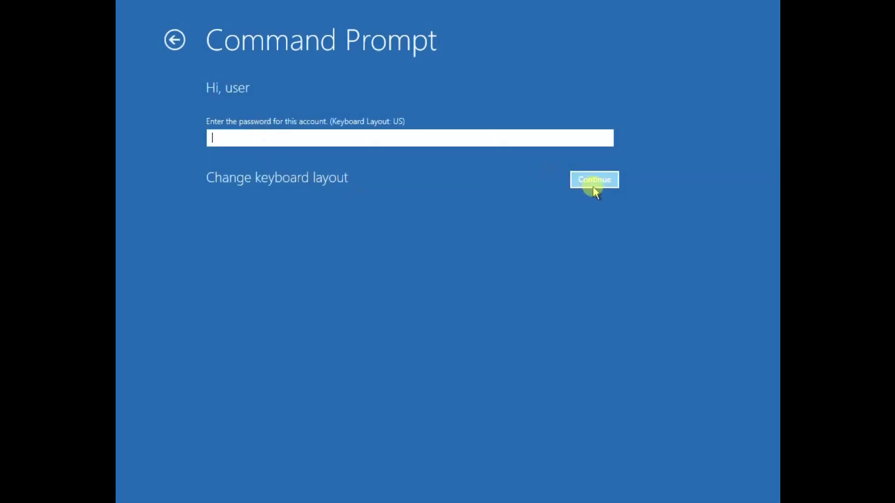
left_click(592, 187)
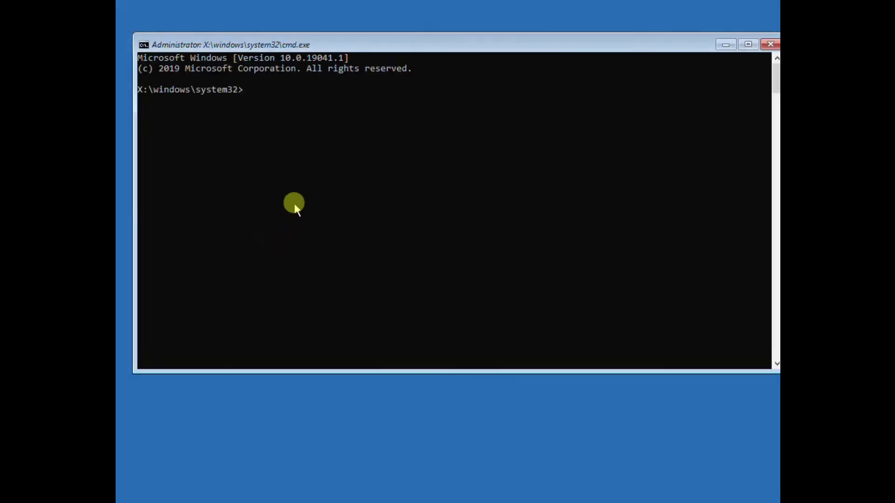
Step: Run the system file check with sfc /scannow and interrupt the scan
type("sfc /")
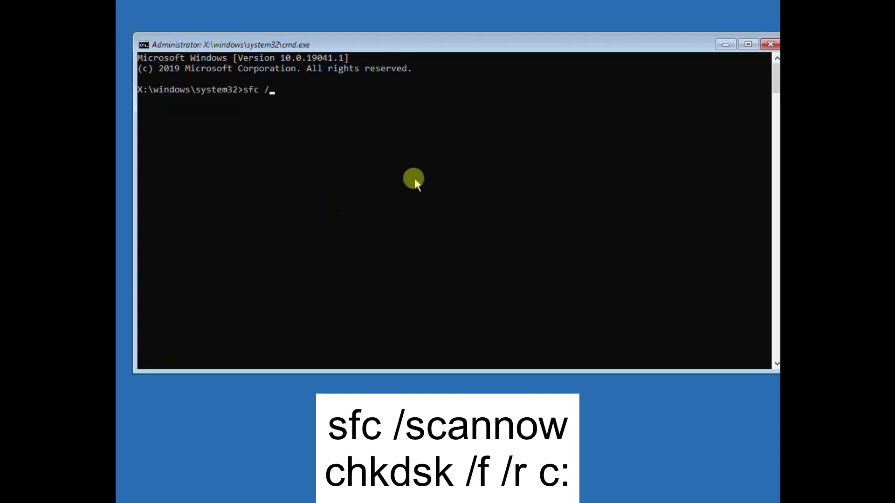
type("scanno")
type("w")
key("Return")
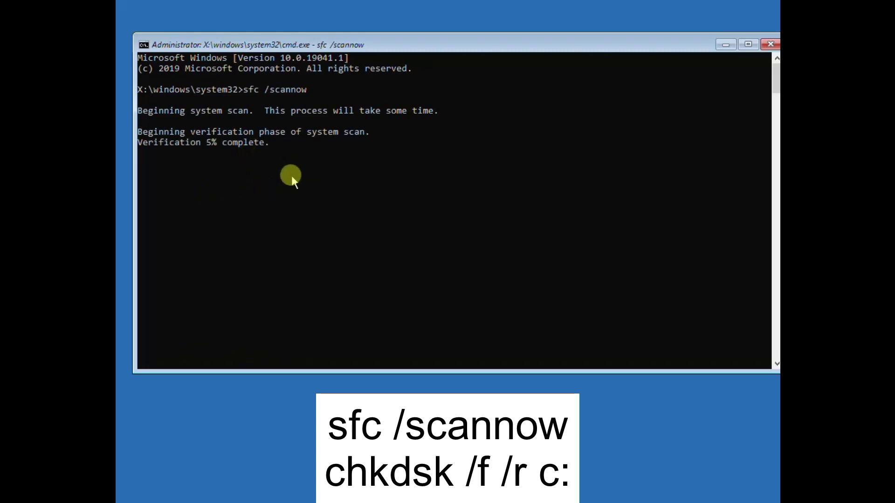
key("ctrl+c")
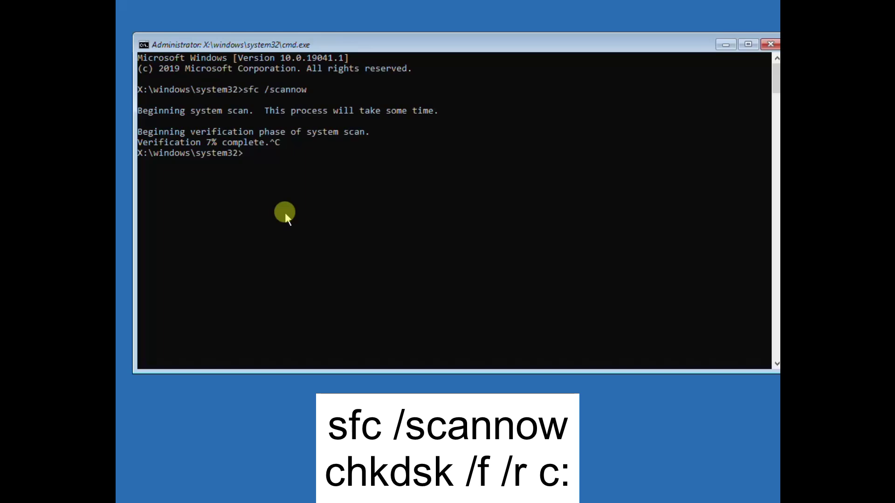
Step: Check and repair drive C with chkdsk /f /r c: and close the command window
type("chkdsk /f /r c:")
key("Return")
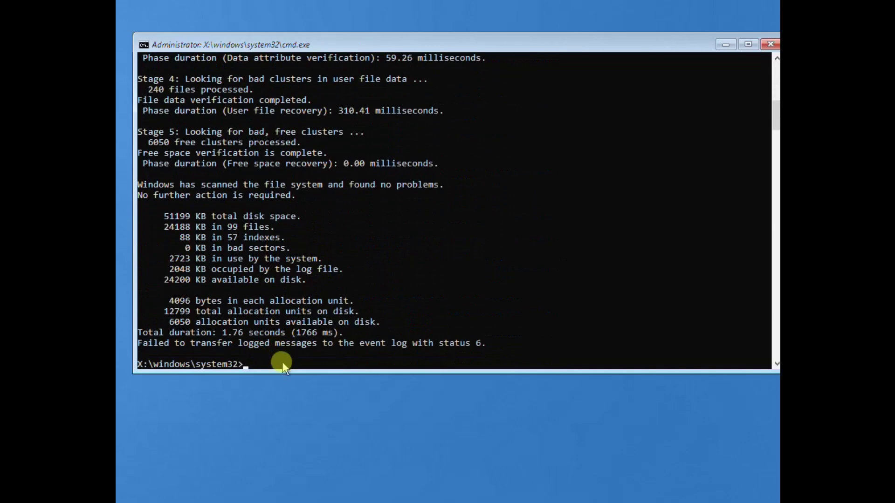
left_click(773, 47)
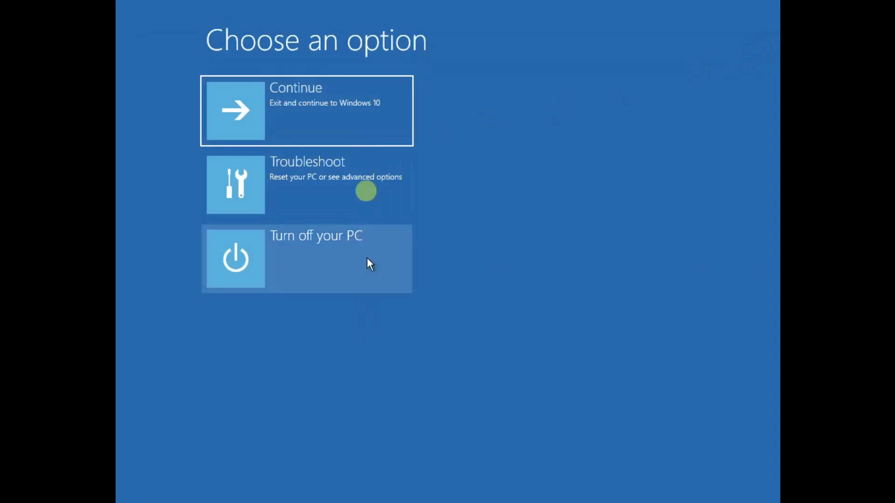
Step: Take System Restore to its final confirmation with the 8/4/2024 6:06:35 AM Windows Modules Installer restore point, decline it and close the wizard
left_click(307, 190)
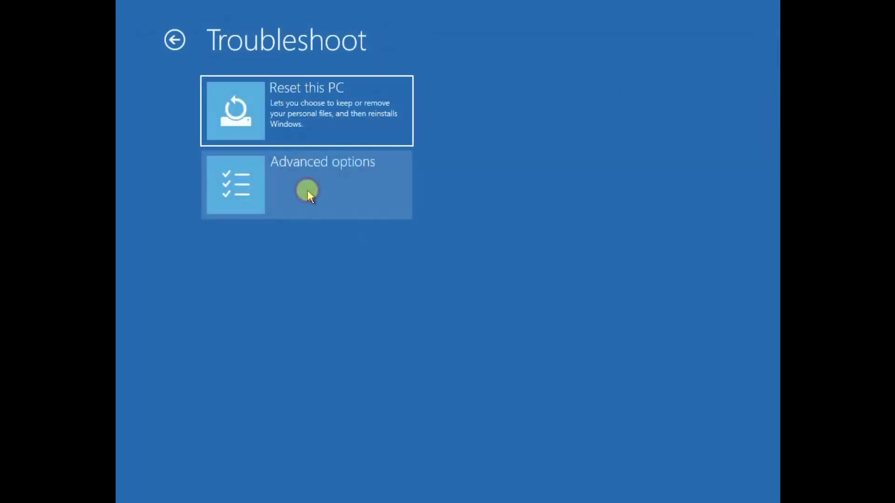
left_click(354, 186)
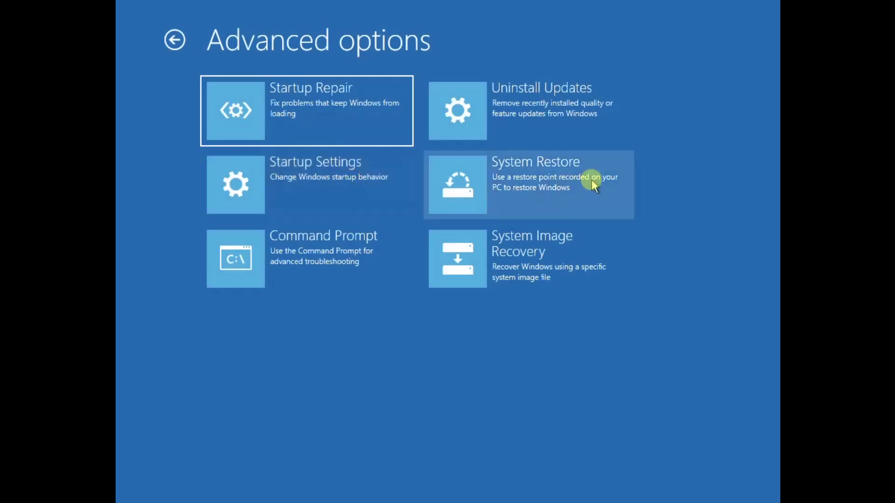
left_click(575, 181)
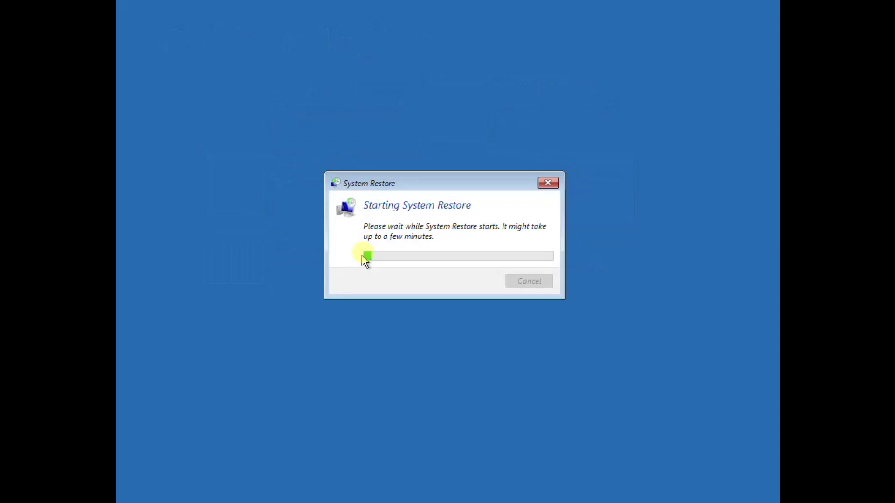
left_click(545, 384)
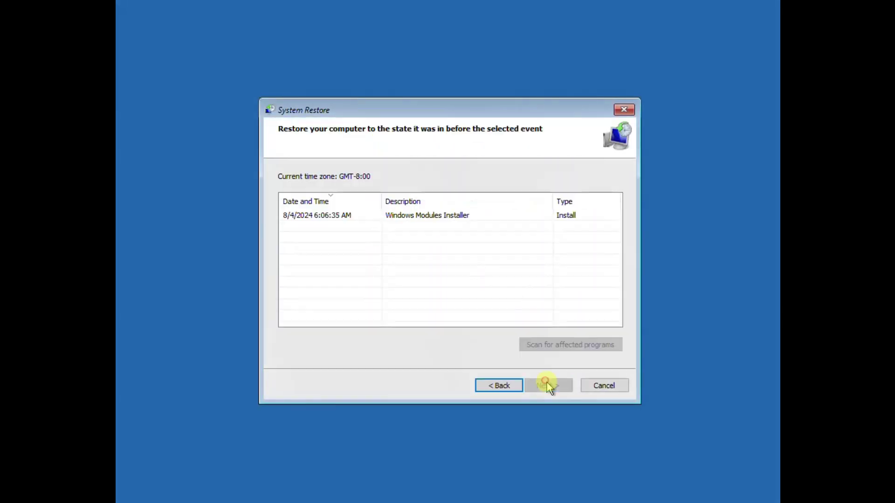
left_click(356, 215)
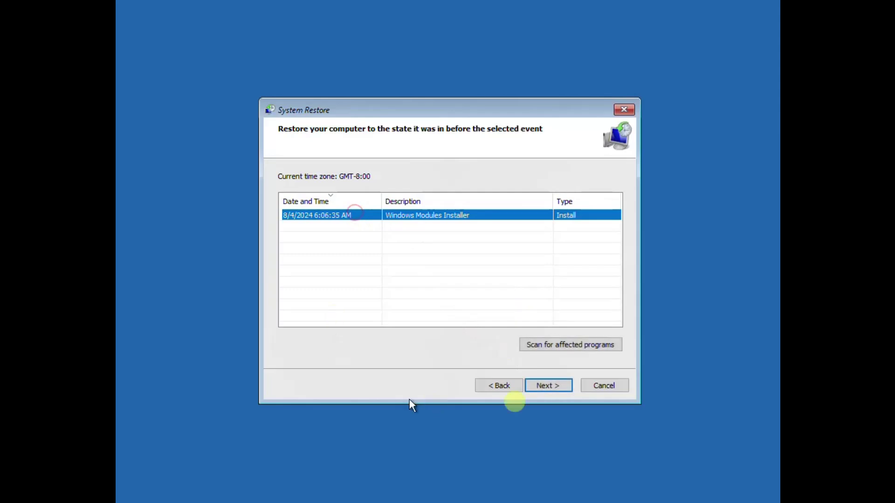
left_click(544, 385)
left_click(542, 387)
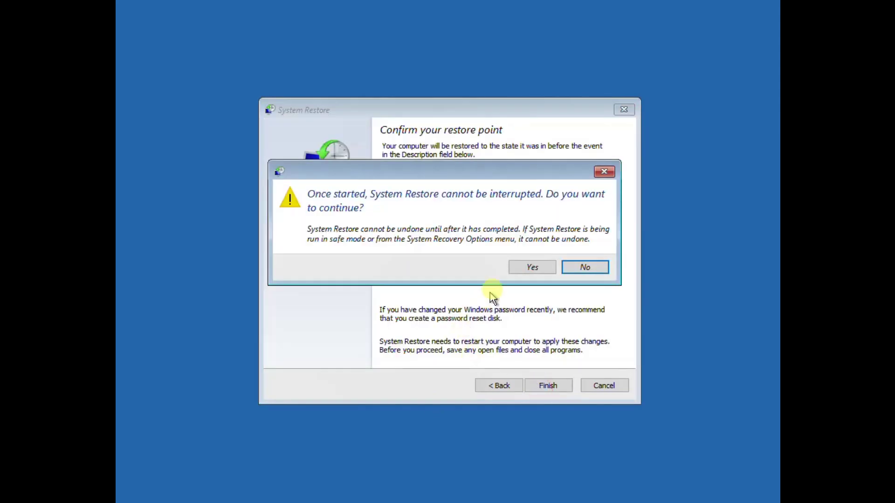
left_click(584, 269)
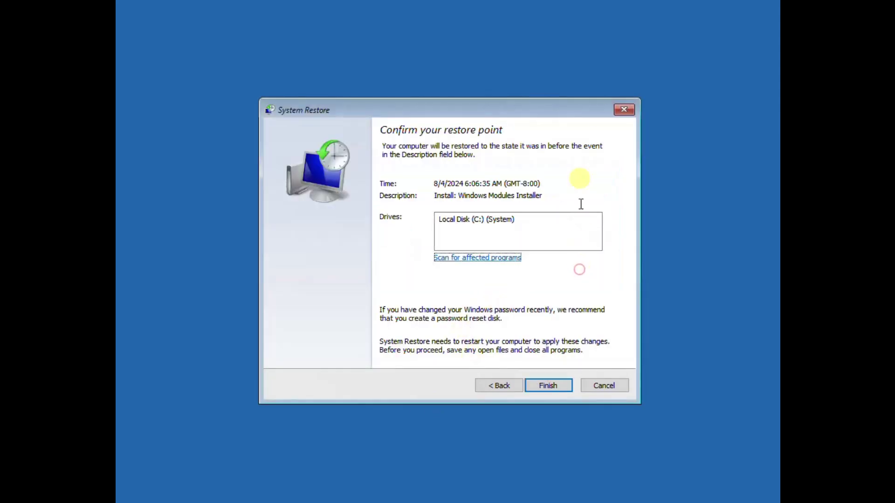
left_click(627, 109)
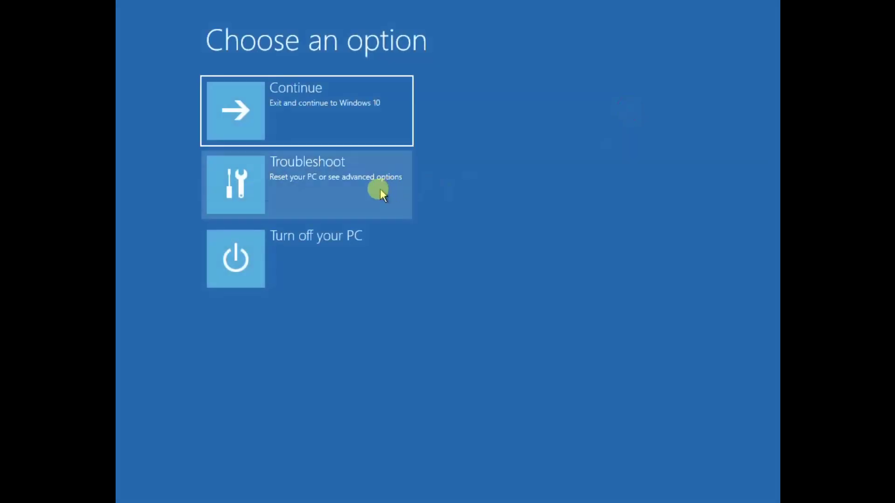
Step: Set up a reset of this PC with the Keep my files and Local reinstall options
left_click(373, 187)
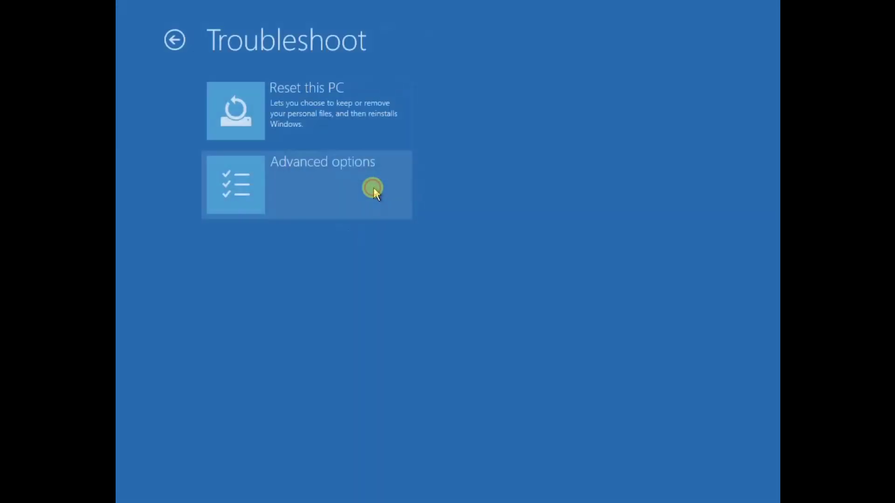
left_click(338, 98)
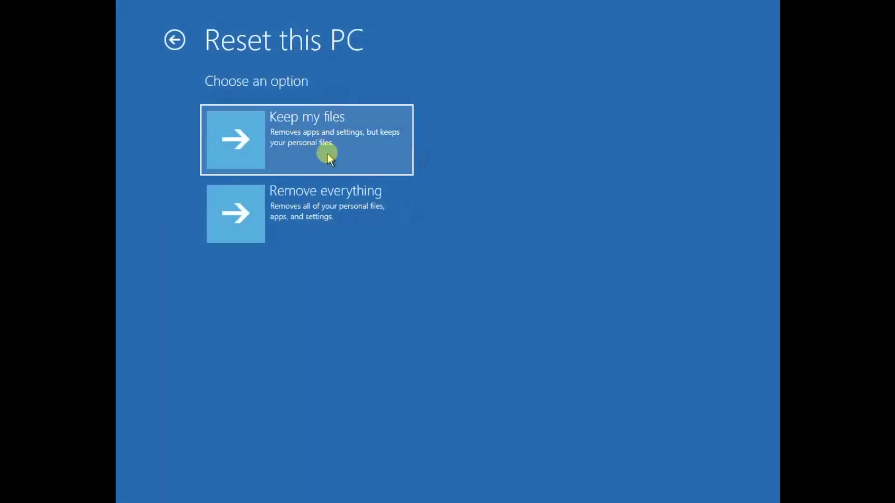
left_click(359, 149)
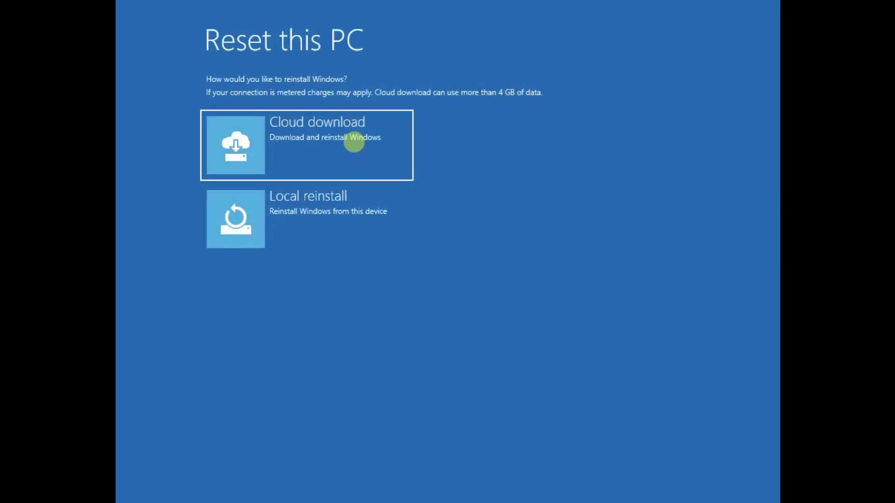
left_click(294, 209)
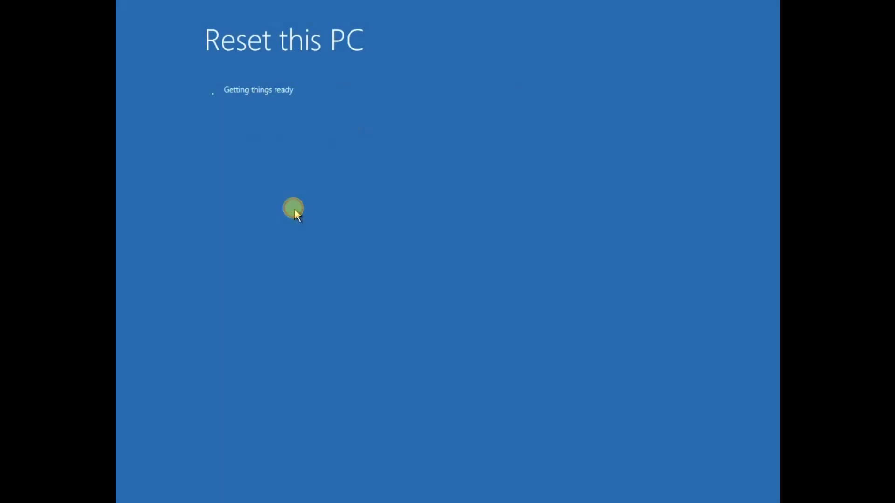